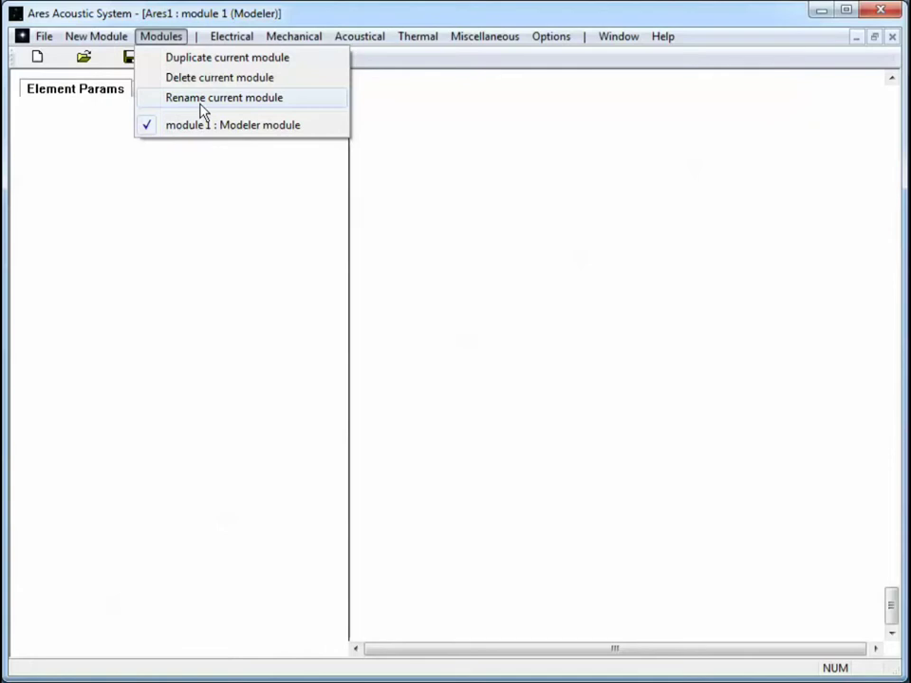
Rename the current Modeler module to "earpiece design" and check its entry in the module list
{"action": "left_click", "coordinate": [201, 112]}
{"action": "left_click_drag", "start_coordinate": [356, 356], "coordinate": [99, 334]}
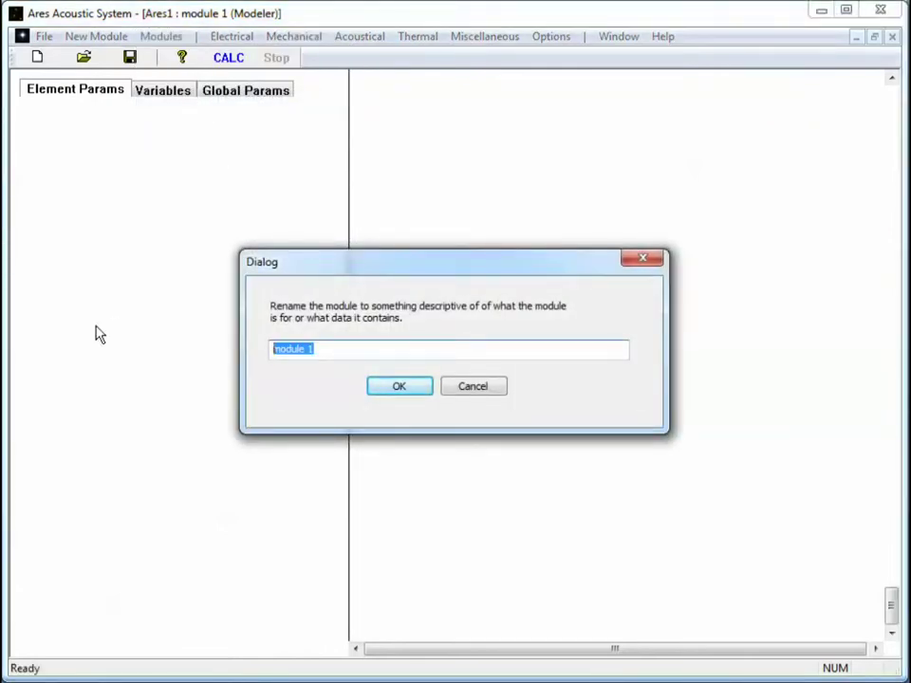
{"action": "type", "text": "earpiece design"}
{"action": "key", "text": "Return"}
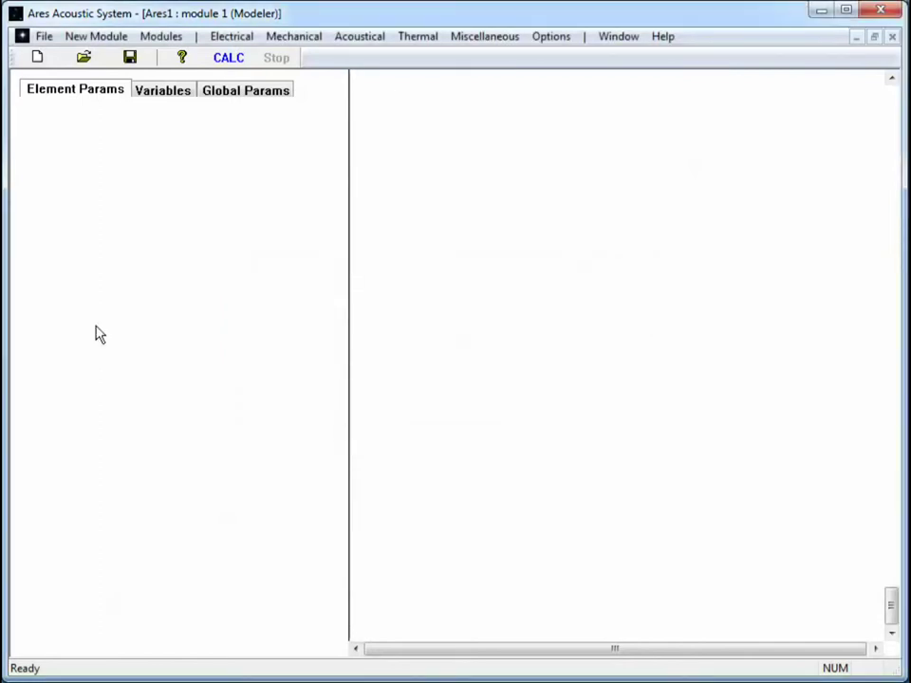
{"action": "left_click", "coordinate": [168, 43]}
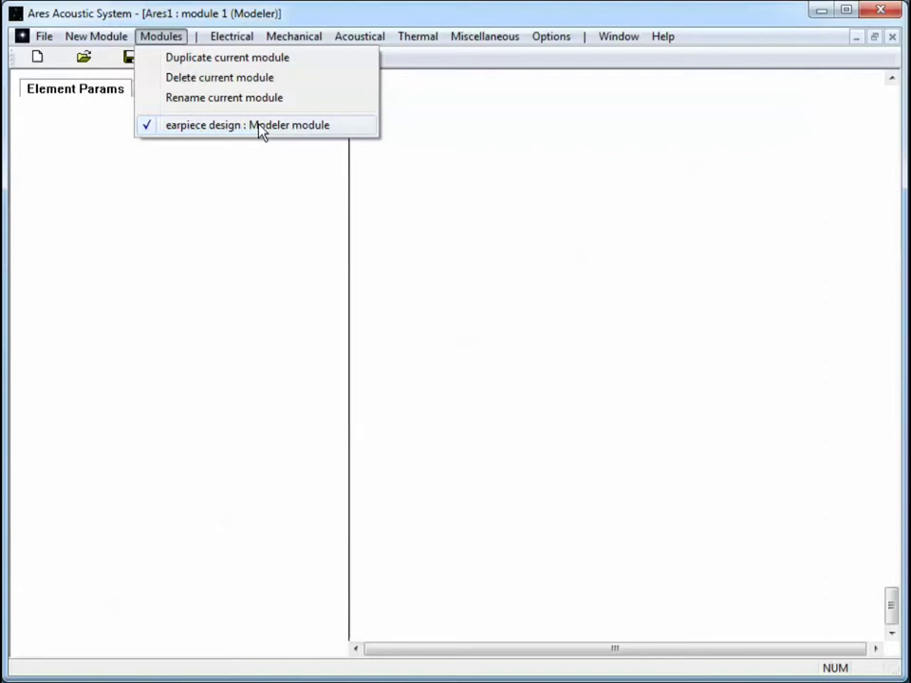
Add a Frequency Response Measurement module and rename it to "earpiece measurements"
{"action": "mouse_move", "coordinate": [100, 43]}
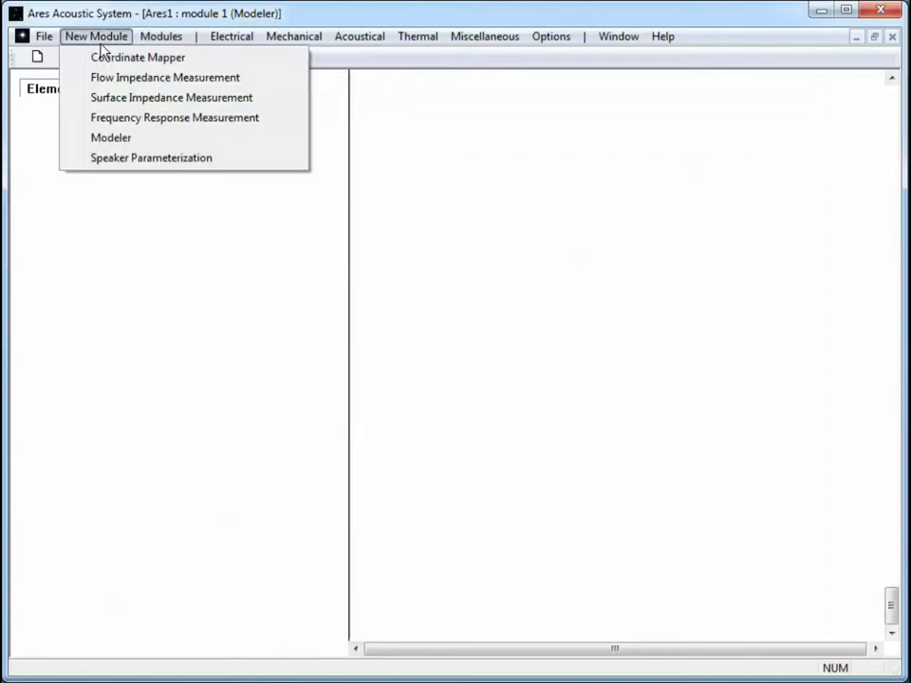
{"action": "left_click", "coordinate": [114, 118]}
{"action": "left_click", "coordinate": [157, 40]}
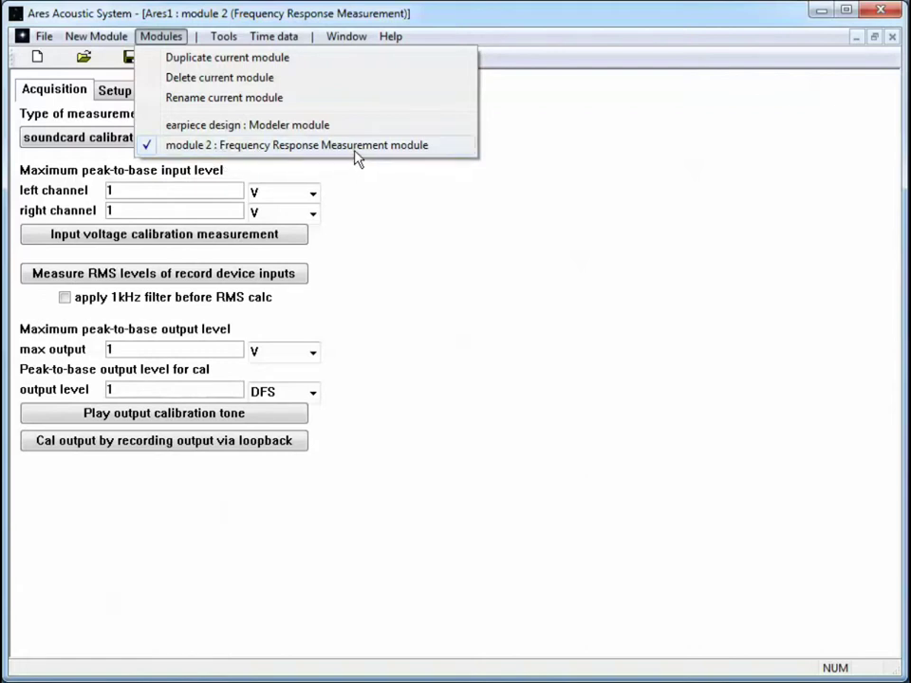
{"action": "left_click", "coordinate": [245, 99]}
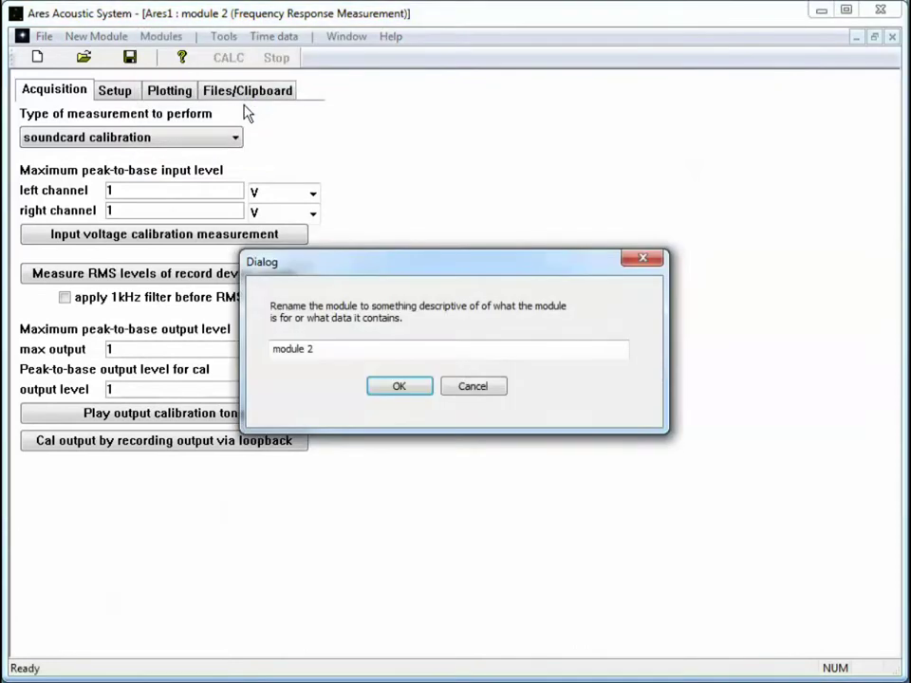
{"action": "left_click", "coordinate": [323, 346]}
{"action": "type", "text": "e"}
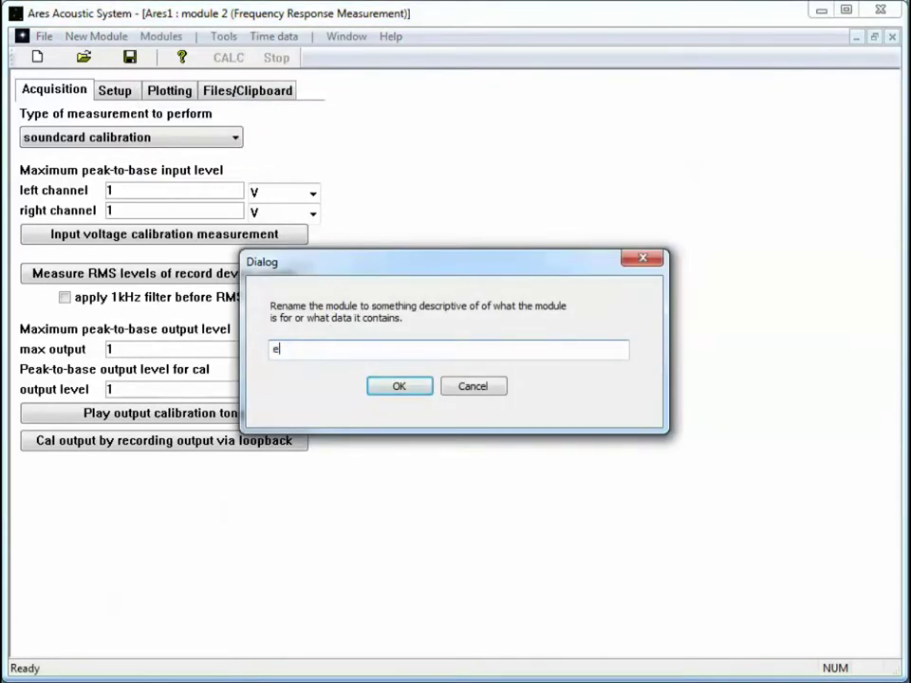
{"action": "type", "text": "arpiece measurements"}
{"action": "key", "text": "Return"}
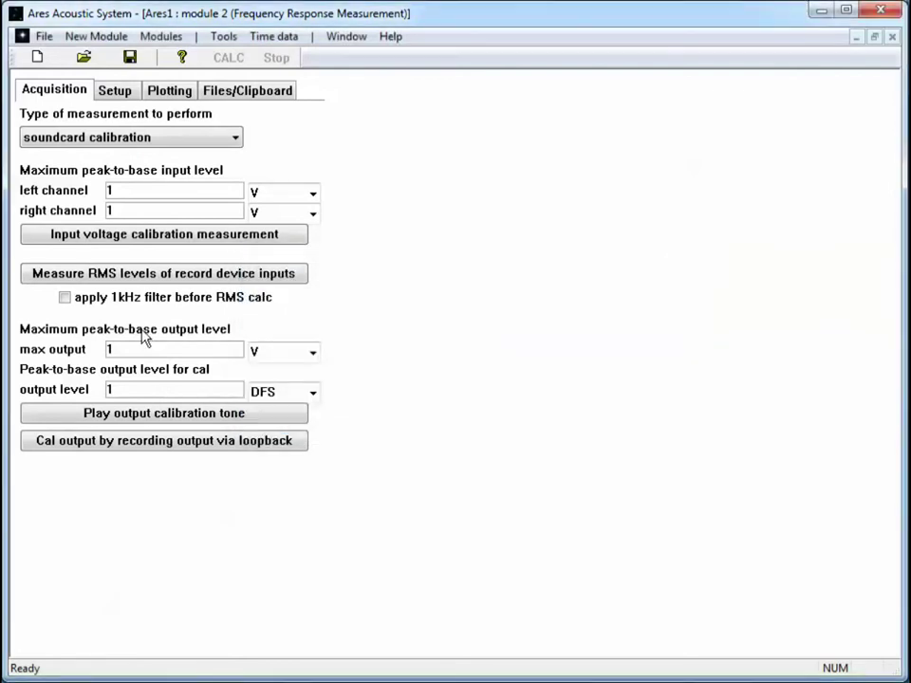
{"action": "left_click", "coordinate": [159, 38]}
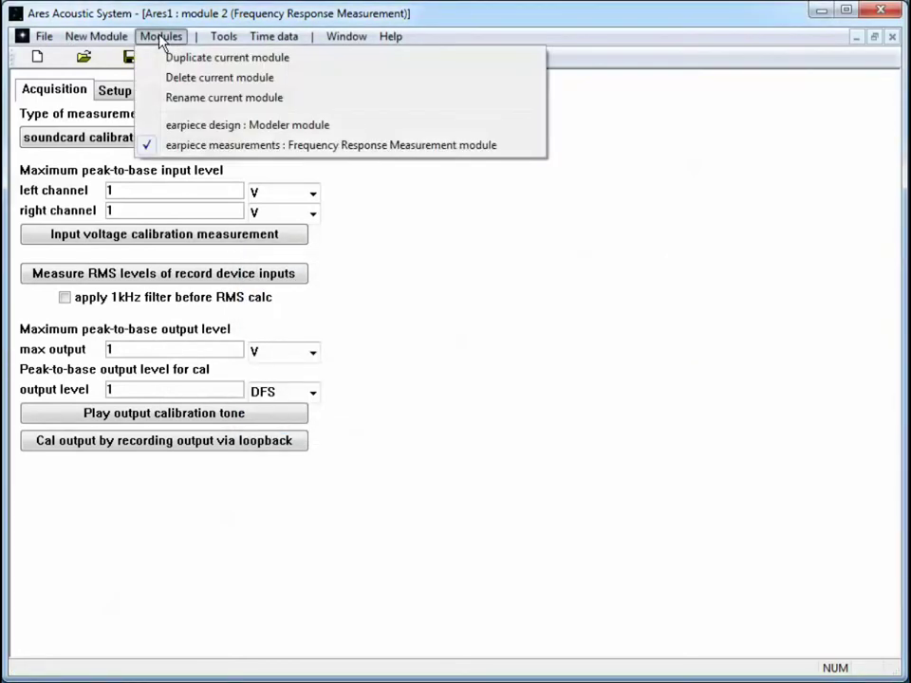
{"action": "left_click", "coordinate": [242, 145]}
{"action": "left_click", "coordinate": [43, 38]}
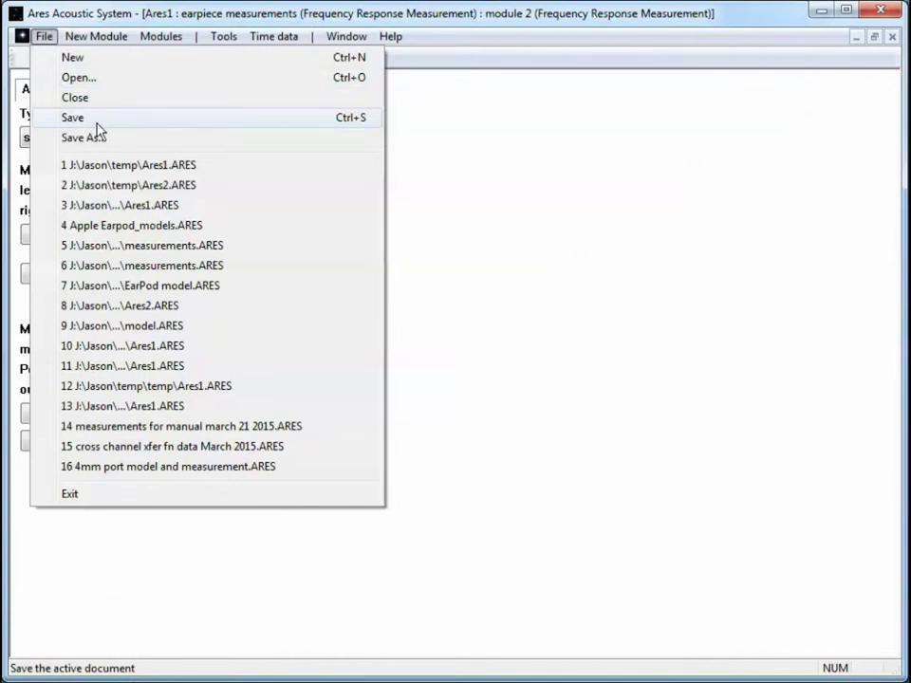
{"action": "mouse_move", "coordinate": [159, 43]}
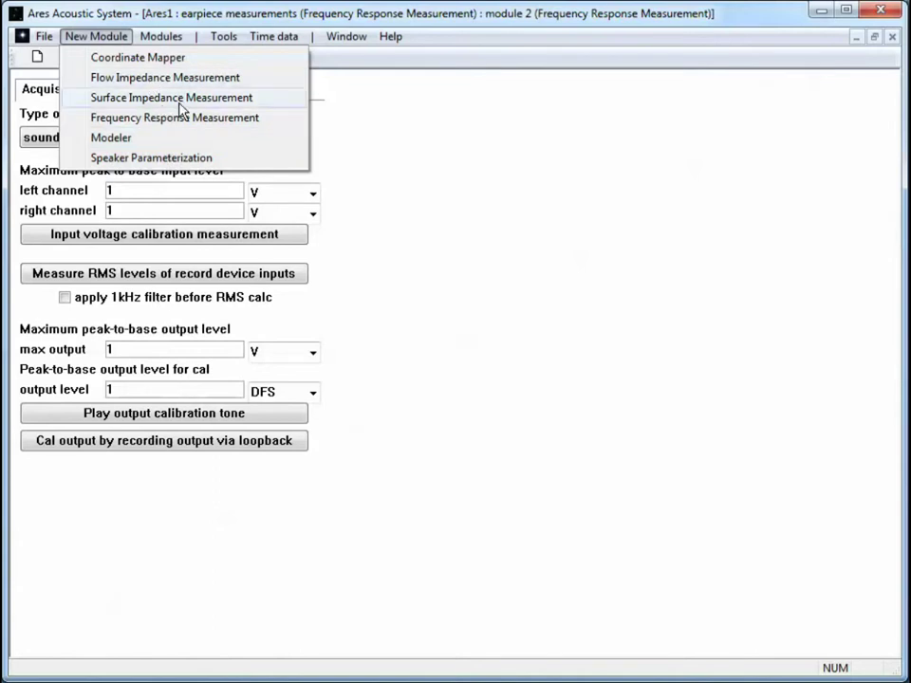
{"action": "left_click", "coordinate": [478, 203]}
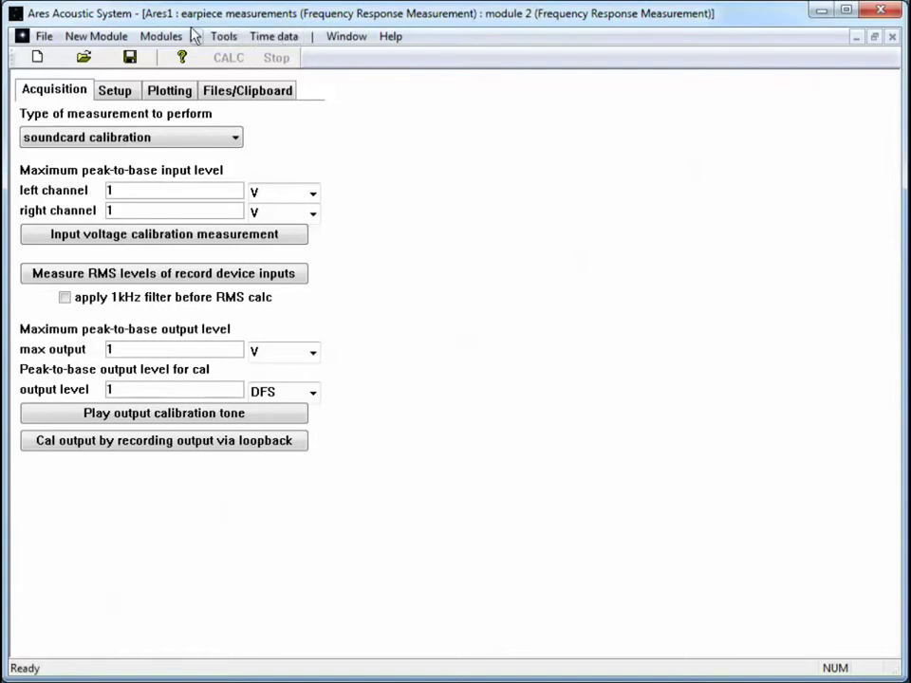
Switch to the earpiece design Modeler module and place an acoustical speaker element in the upper part of the empty model
{"action": "left_click", "coordinate": [163, 39]}
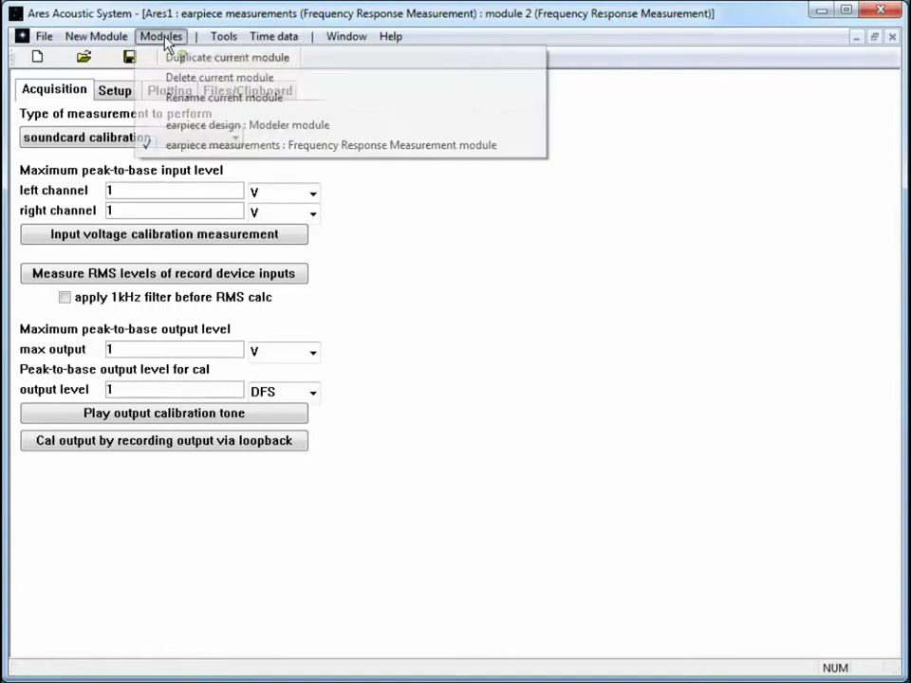
{"action": "left_click", "coordinate": [193, 133]}
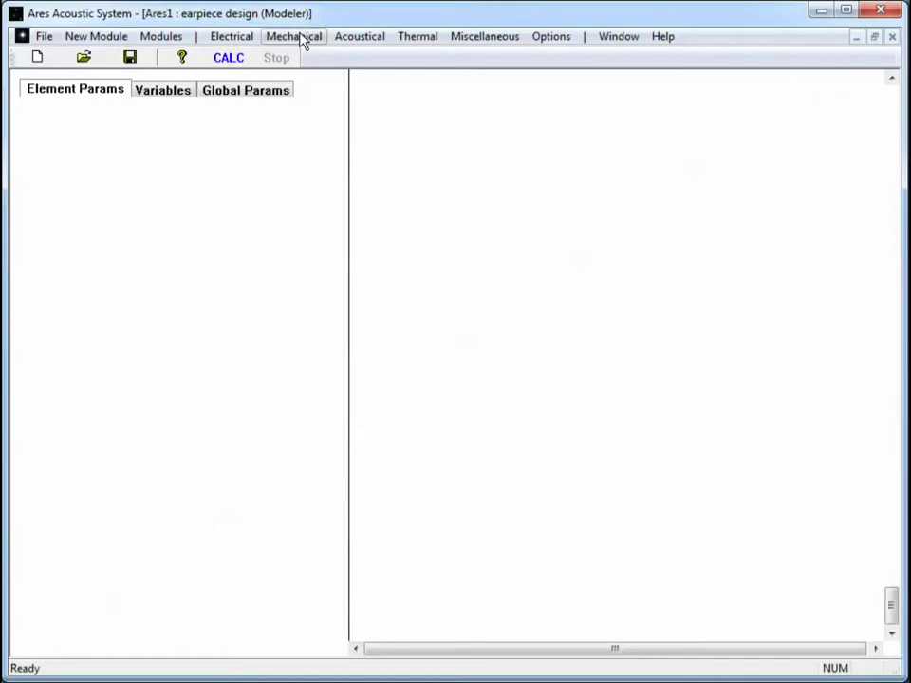
{"action": "left_click", "coordinate": [362, 41]}
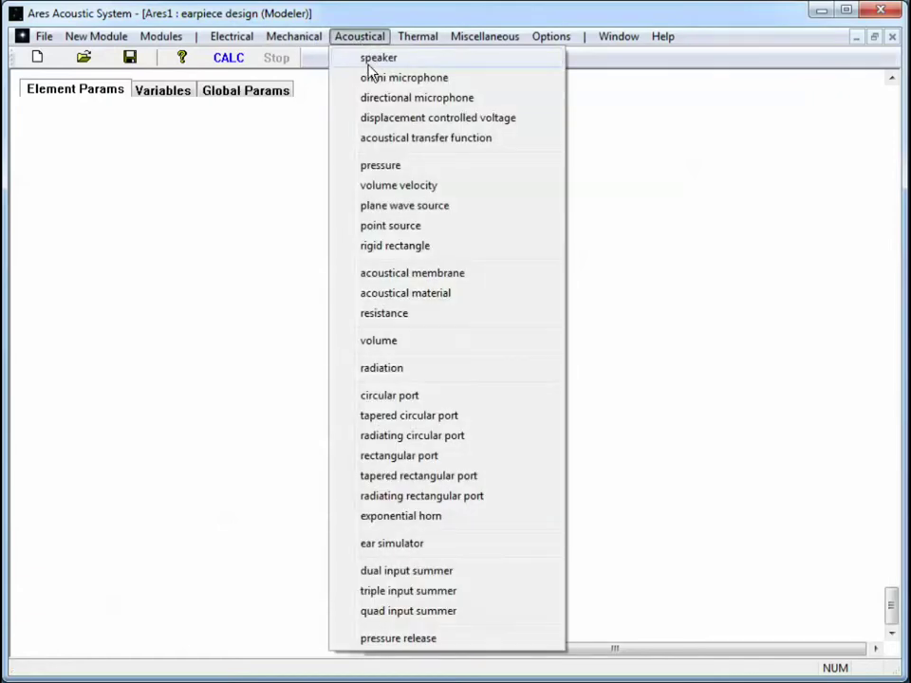
{"action": "left_click", "coordinate": [368, 62]}
{"action": "left_click", "coordinate": [533, 162]}
{"action": "left_click_drag", "start_coordinate": [532, 162], "coordinate": [551, 216]}
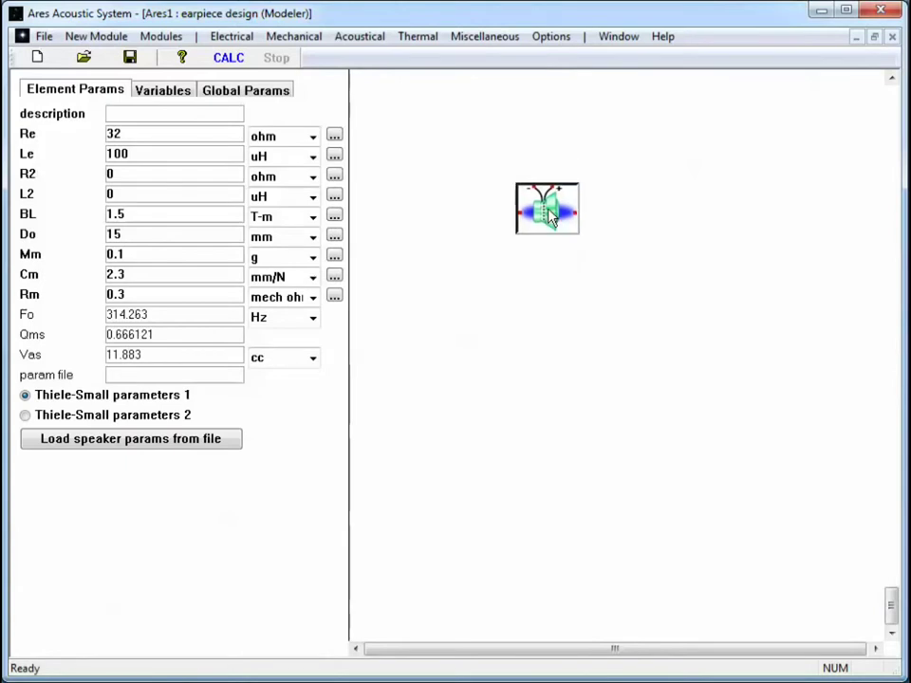
{"action": "left_click", "coordinate": [457, 155]}
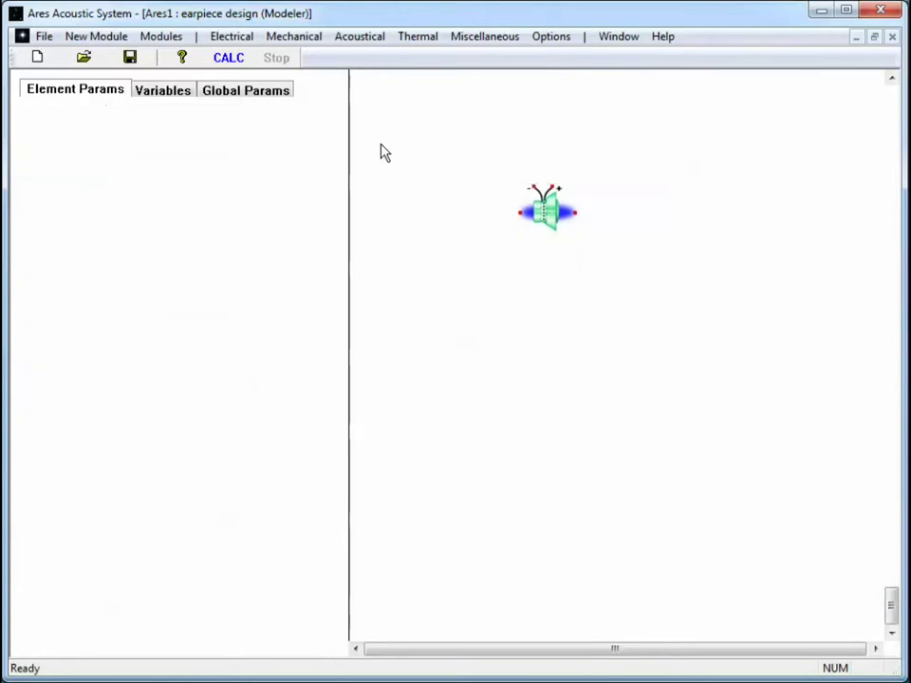
View the About information with the program and module versions, and close it
{"action": "left_click", "coordinate": [667, 41]}
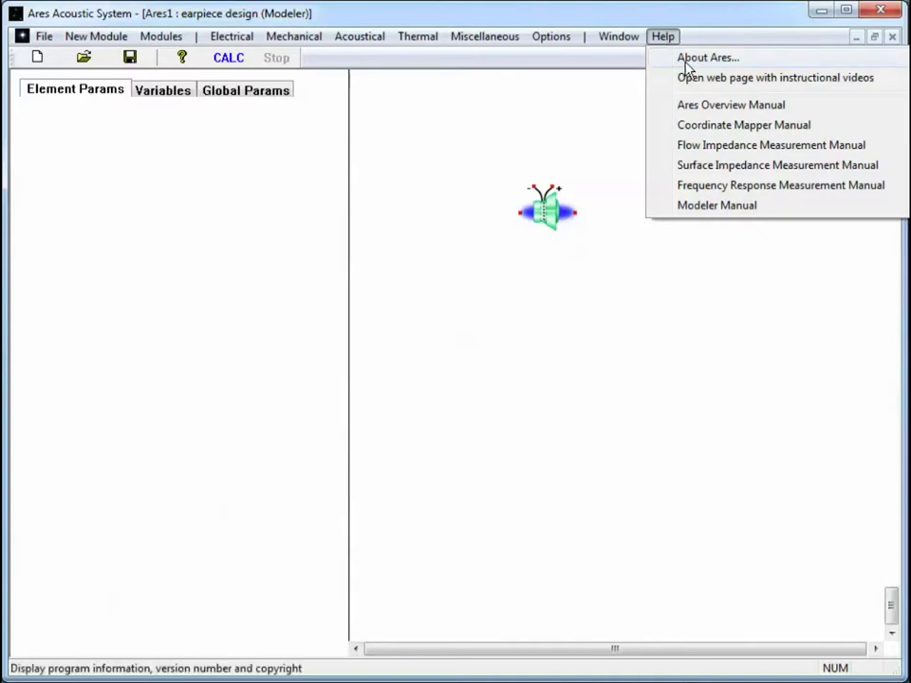
{"action": "left_click", "coordinate": [707, 57]}
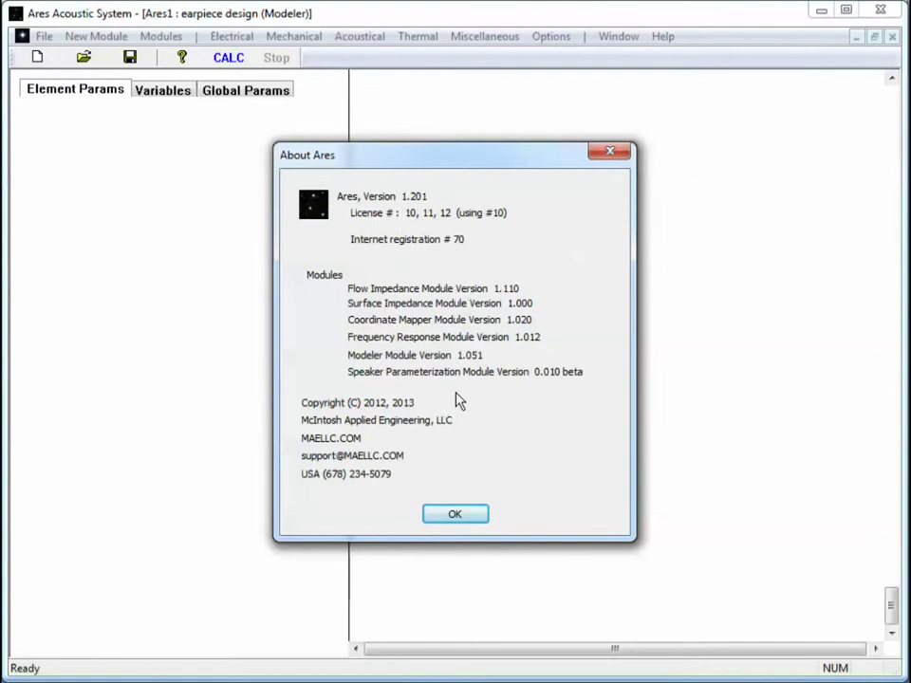
{"action": "left_click", "coordinate": [473, 520]}
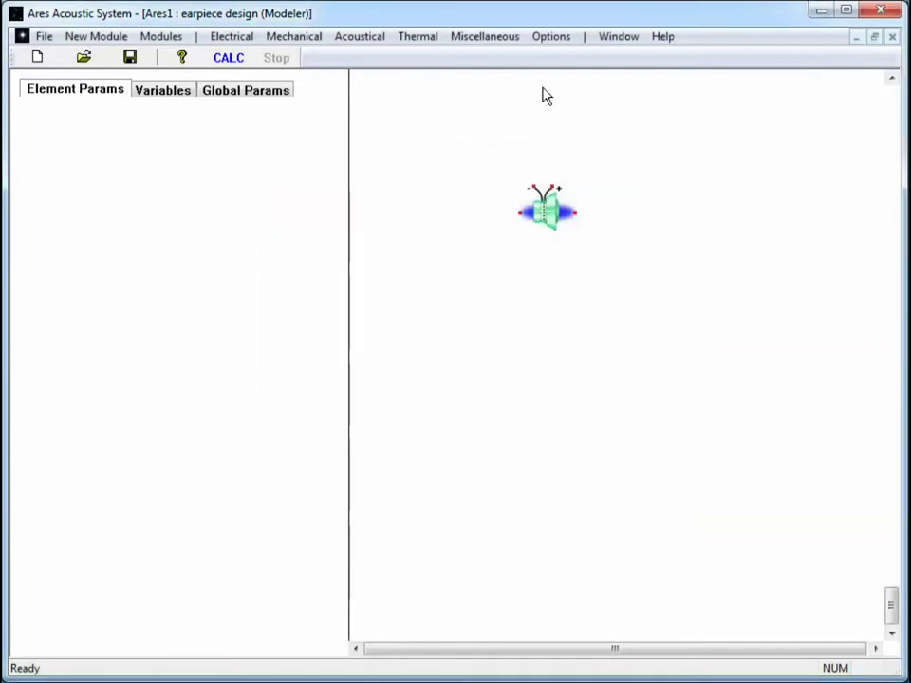
Open the web page with instructional videos from the help resources and fit the browser window to the screen
{"action": "left_click", "coordinate": [663, 38]}
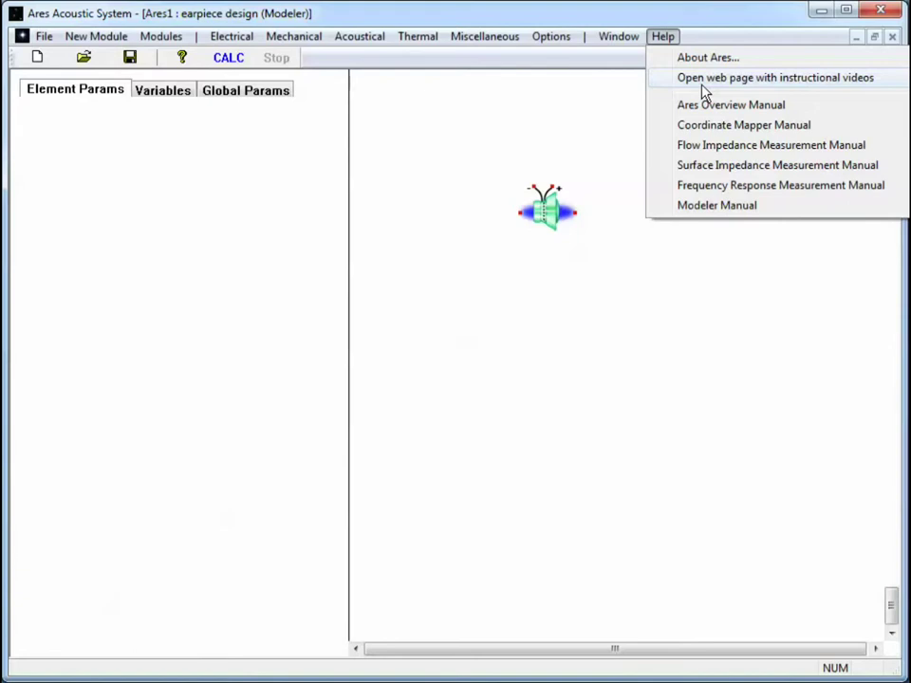
{"action": "left_click", "coordinate": [702, 85]}
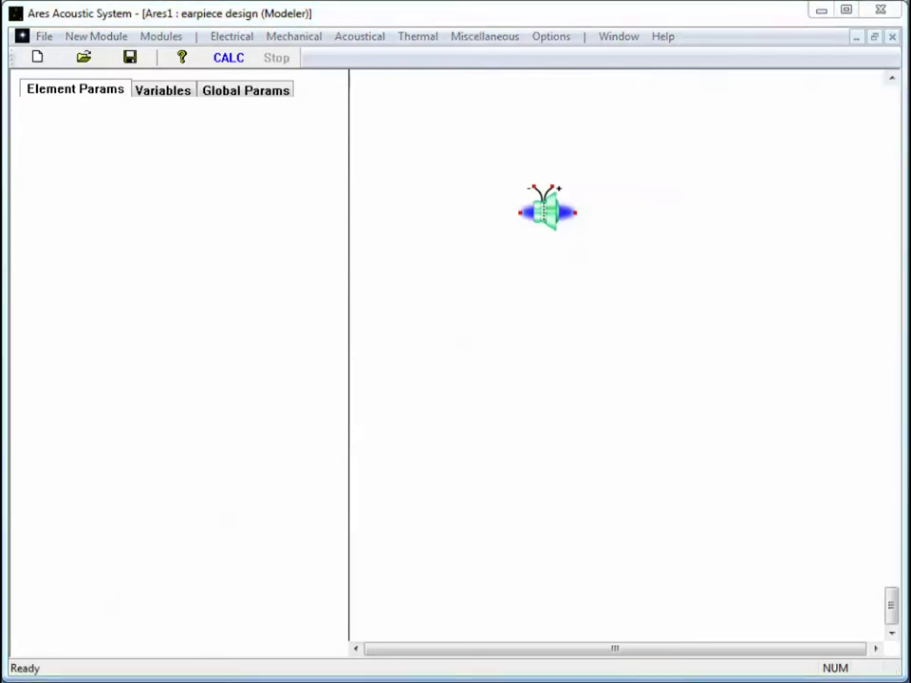
{"action": "left_click_drag", "start_coordinate": [247, 19], "coordinate": [754, 24]}
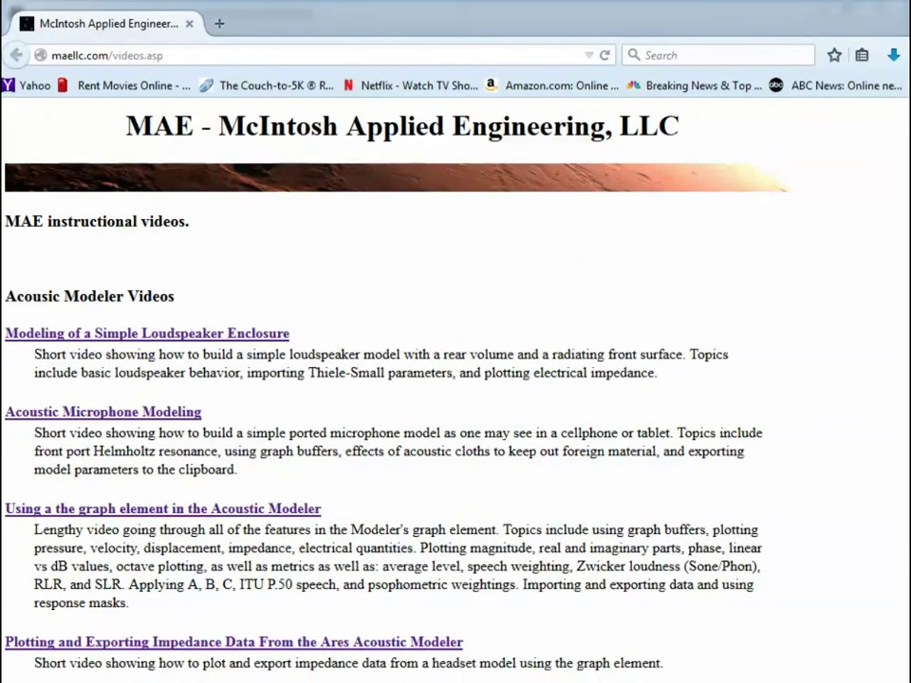
{"action": "left_click_drag", "start_coordinate": [671, 19], "coordinate": [670, 246]}
{"action": "left_click_drag", "start_coordinate": [644, 139], "coordinate": [645, 31]}
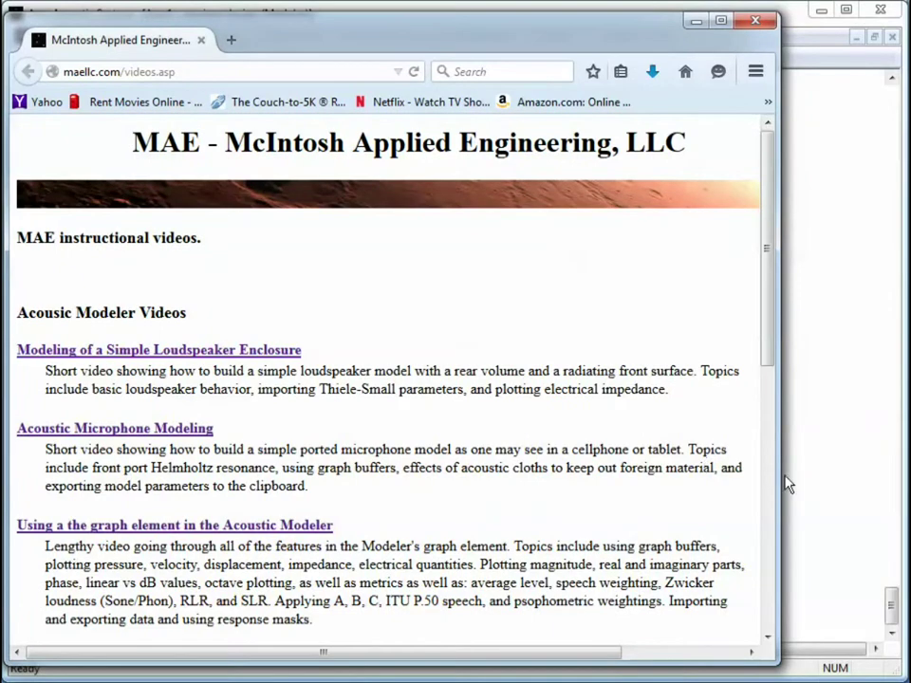
{"action": "left_click_drag", "start_coordinate": [779, 481], "coordinate": [903, 473]}
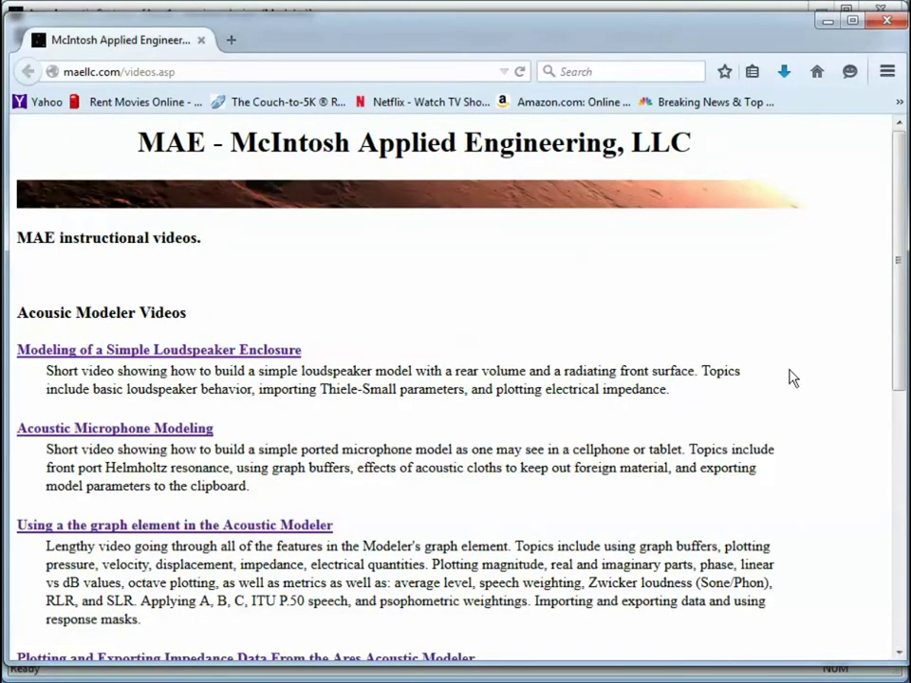
Look through the whole list of MAE instructional videos and return to Ares Acoustic System
{"action": "left_click_drag", "start_coordinate": [900, 315], "coordinate": [878, 260]}
{"action": "scroll", "coordinate": [438, 290], "scroll_direction": "down", "scroll_amount": 10}
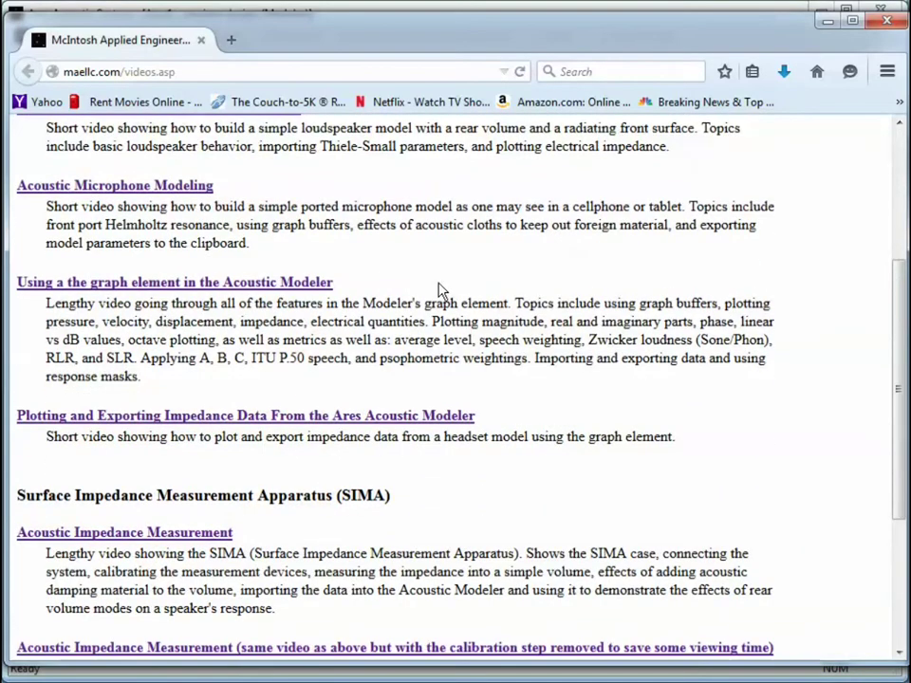
{"action": "scroll", "coordinate": [438, 290], "scroll_direction": "up", "scroll_amount": 10}
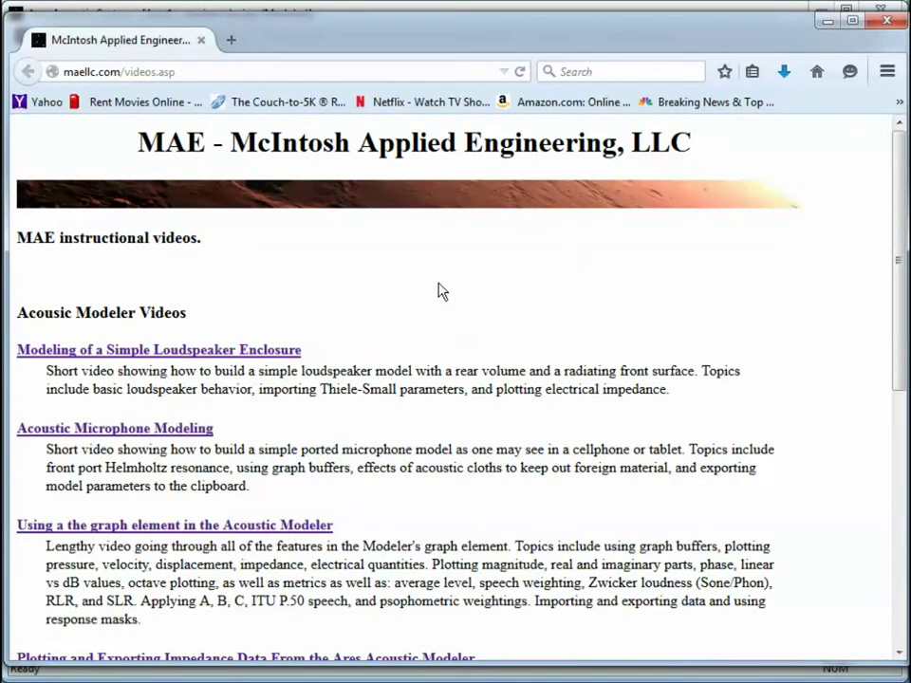
{"action": "scroll", "coordinate": [438, 289], "scroll_direction": "down", "scroll_amount": 10}
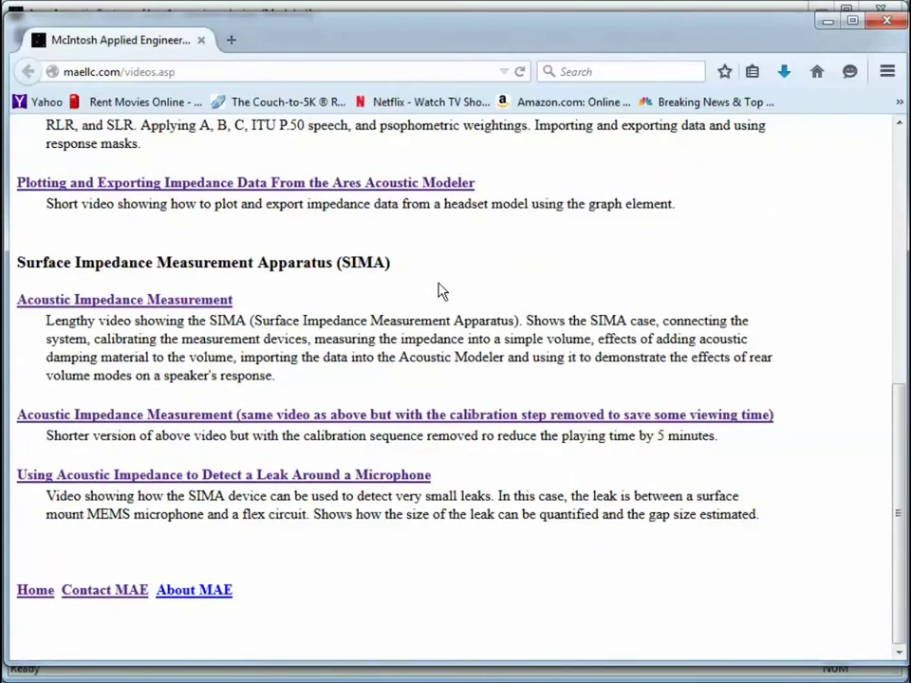
{"action": "scroll", "coordinate": [438, 289], "scroll_direction": "up", "scroll_amount": 10}
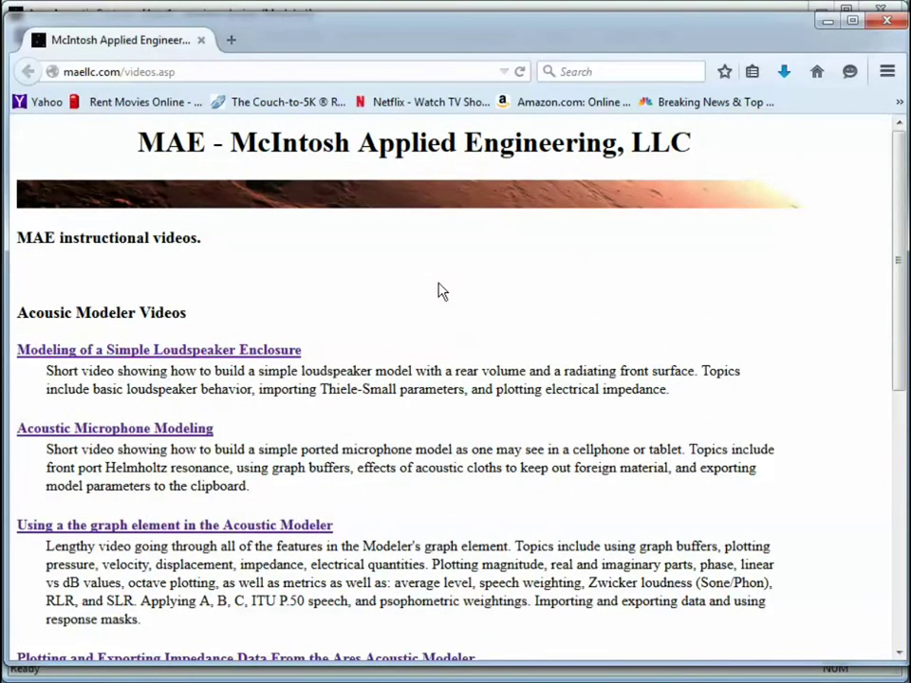
{"action": "key", "text": "alt+Tab"}
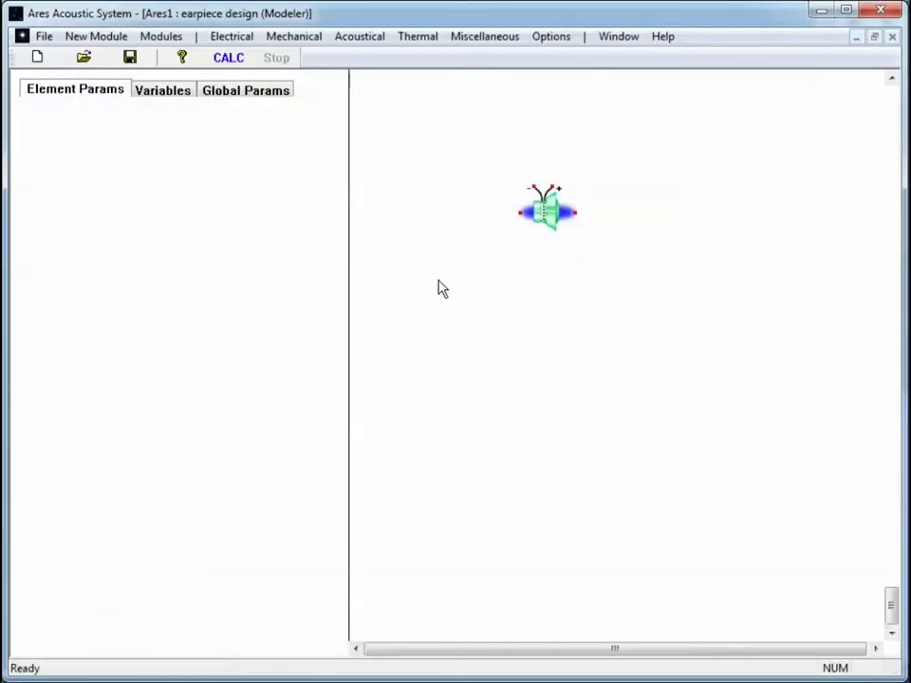
Select the speaker element and move it diagonally up and leftward, closer to the model area's upper edge
{"action": "left_click", "coordinate": [662, 42]}
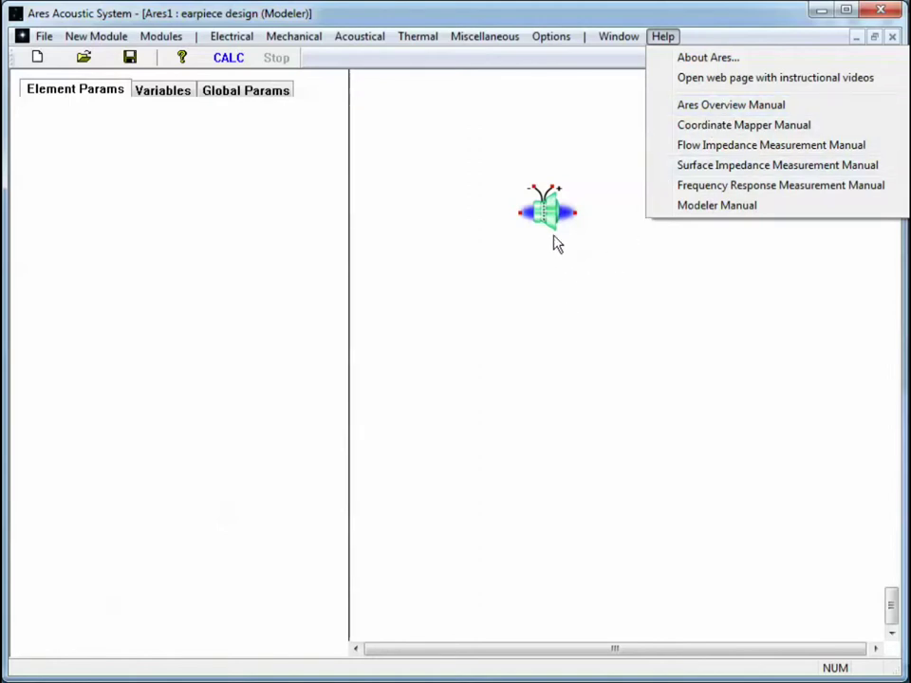
{"action": "left_click", "coordinate": [541, 211]}
{"action": "left_click_drag", "start_coordinate": [539, 209], "coordinate": [506, 139]}
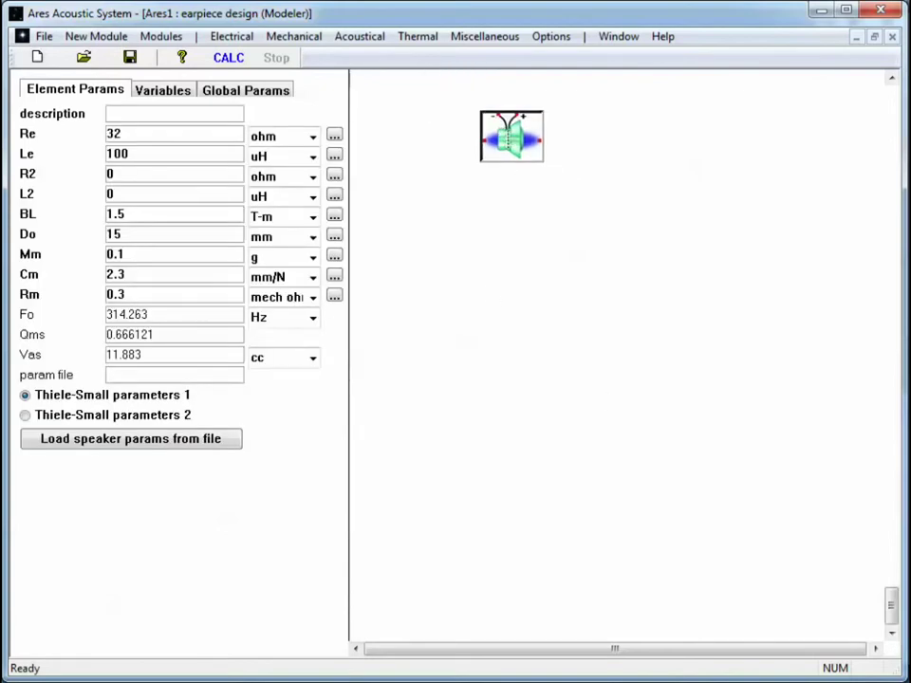